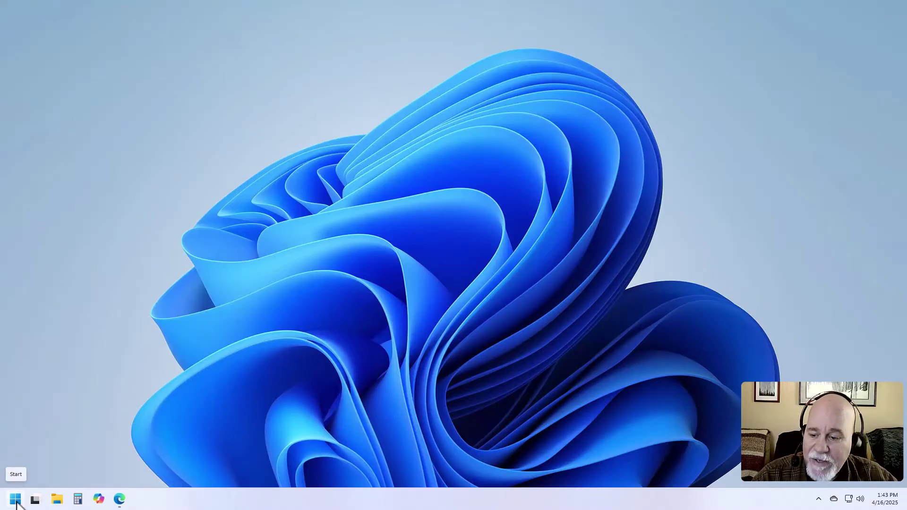
Search the Start menu for 'ou' to bring up Outlook as the best match.
left_click(16, 500)
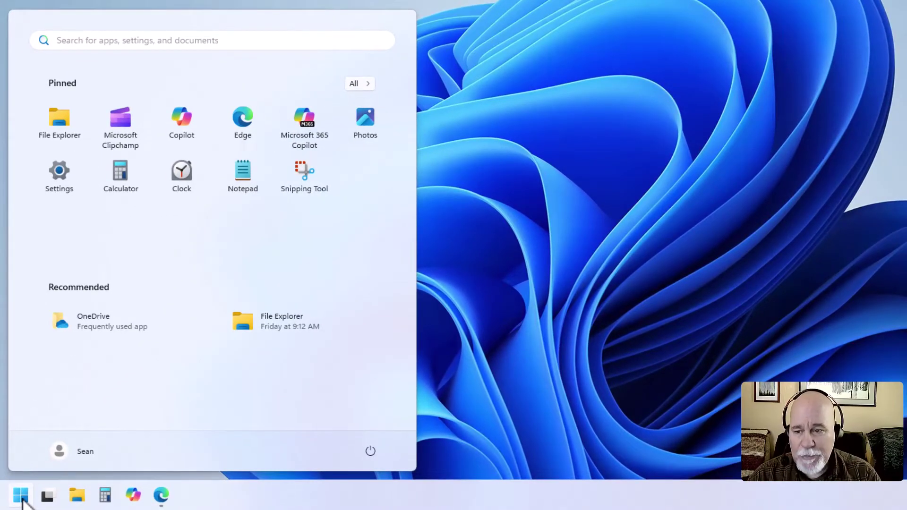
type("ou")
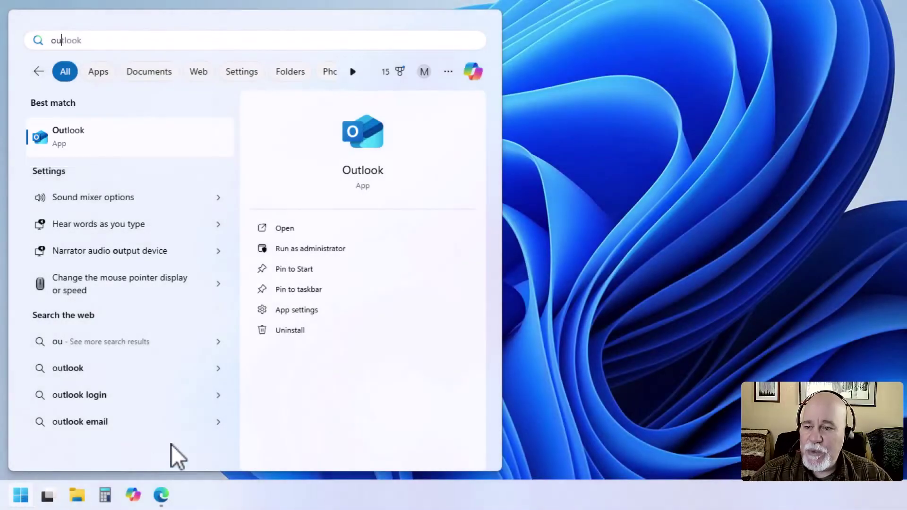
Launch Outlook, replace the suggested account with the Gmail address, and agree to sync it.
left_click(101, 142)
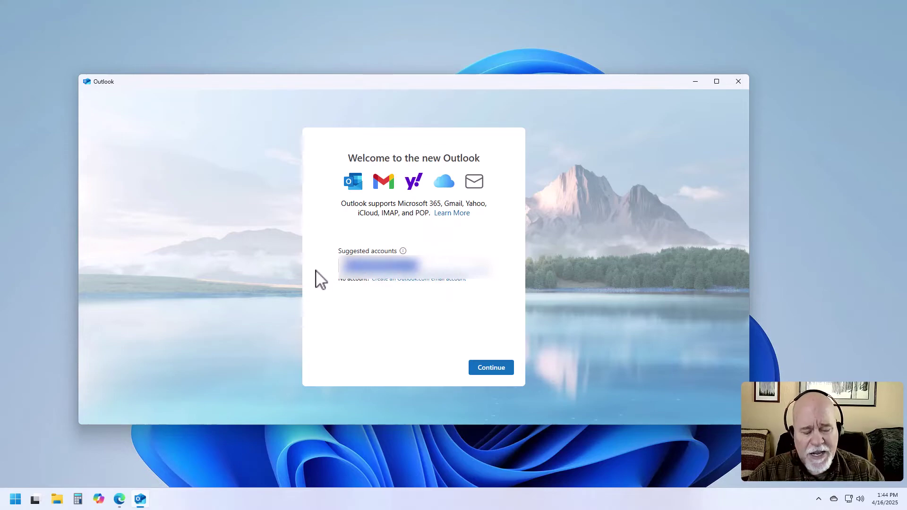
key("BackSpace")
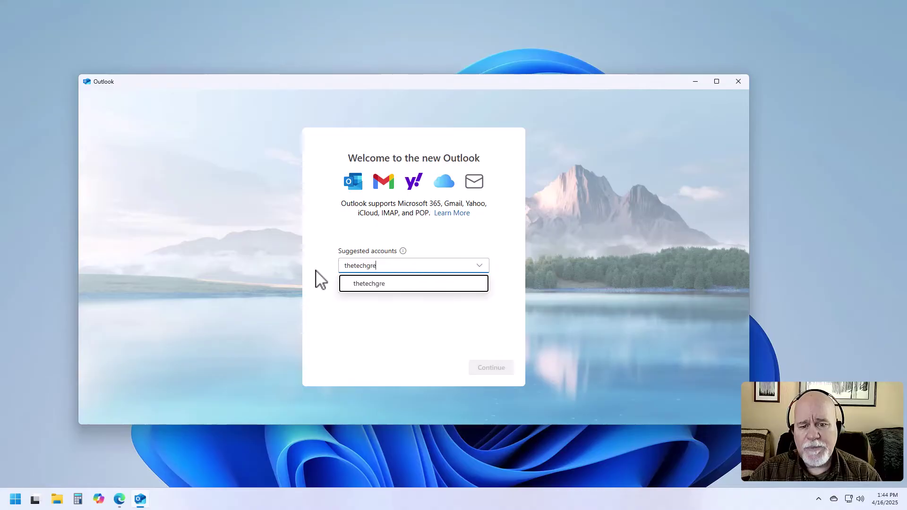
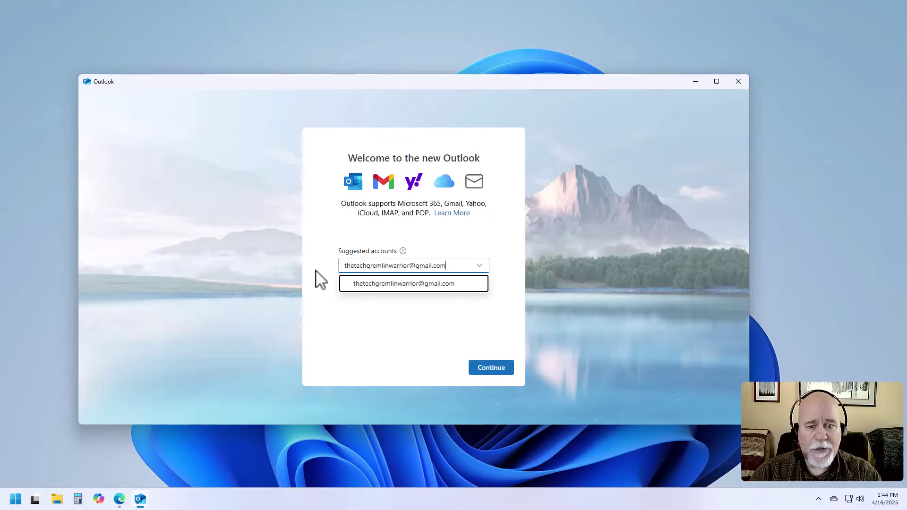
key("Return")
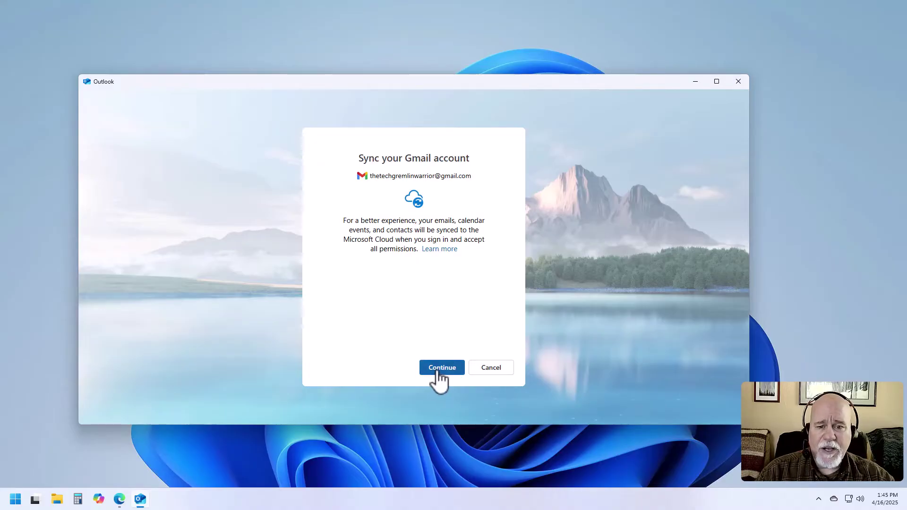
left_click(437, 373)
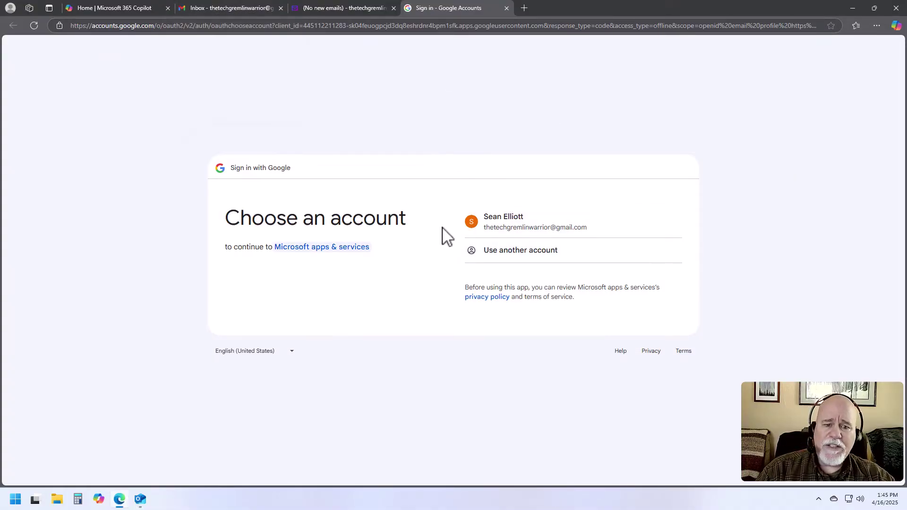
Pick the Gmail account, confirm sign-in, and grant all requested permissions with Select all.
left_click(554, 228)
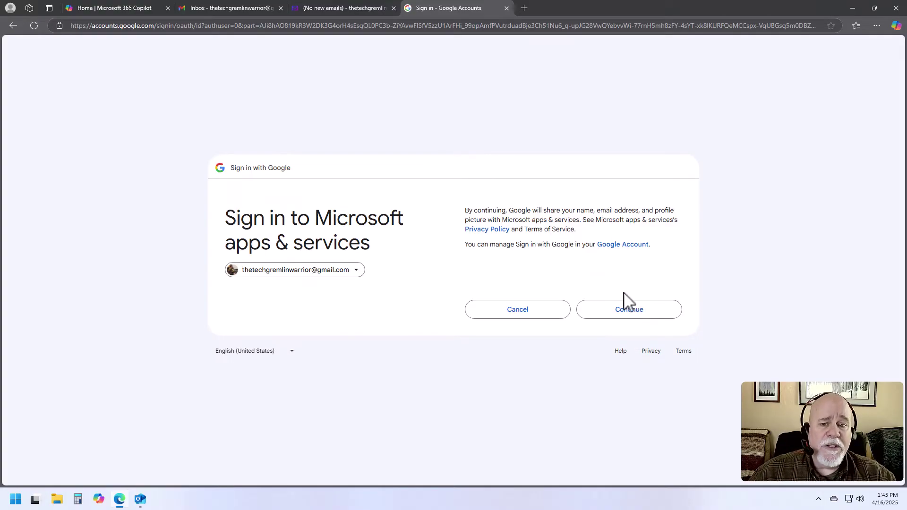
left_click(643, 312)
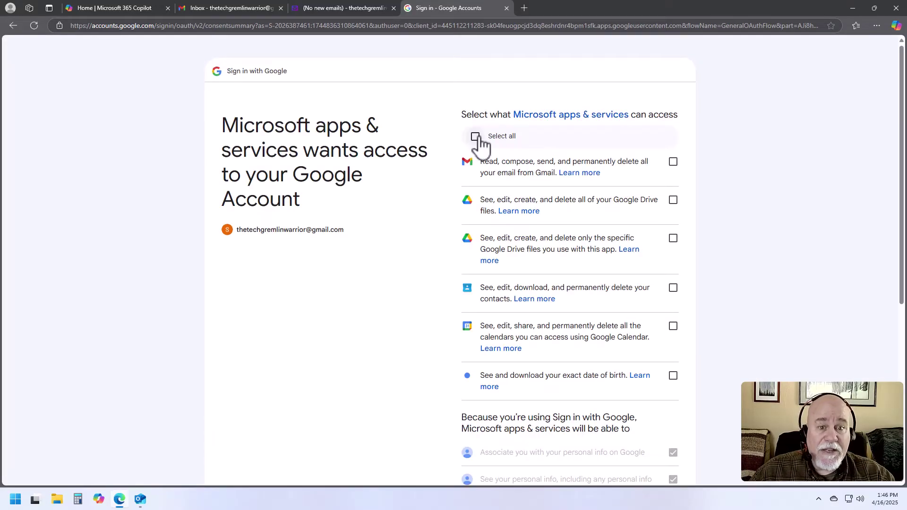
left_click(474, 137)
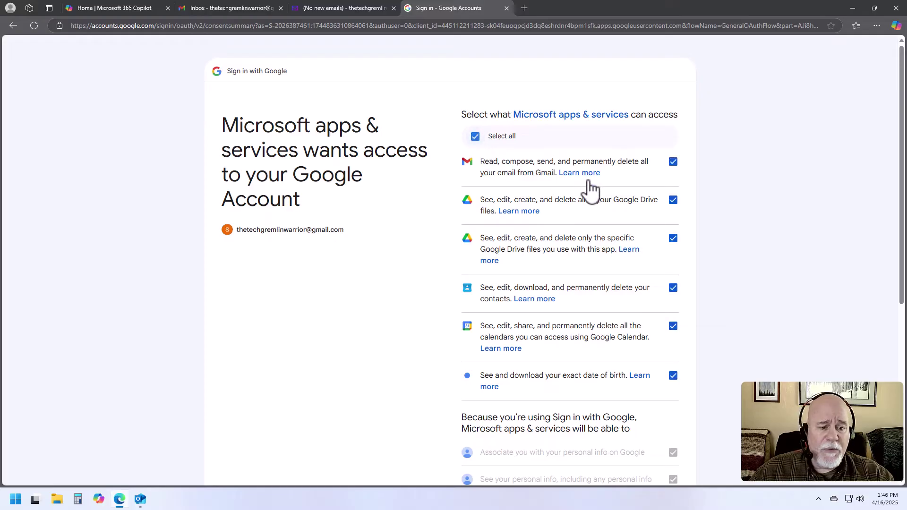
scroll(591, 189, "down", 5)
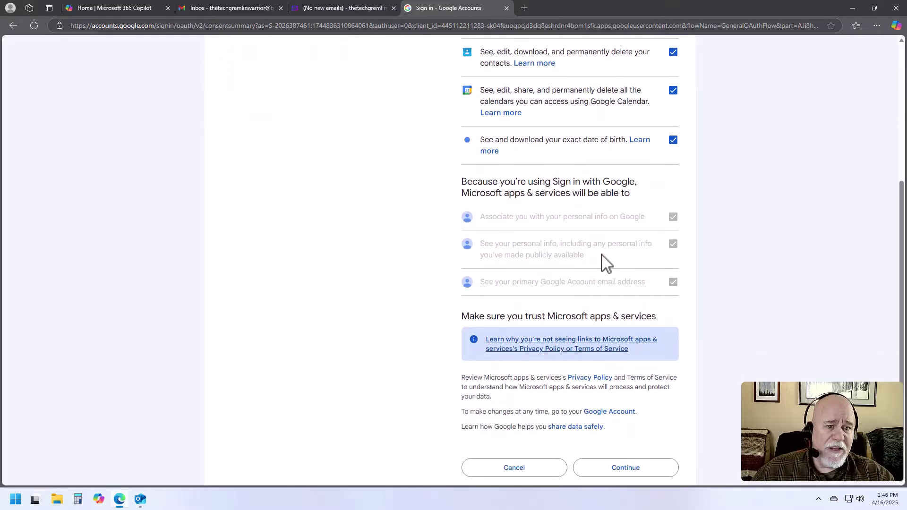
scroll(614, 293, "down", 2)
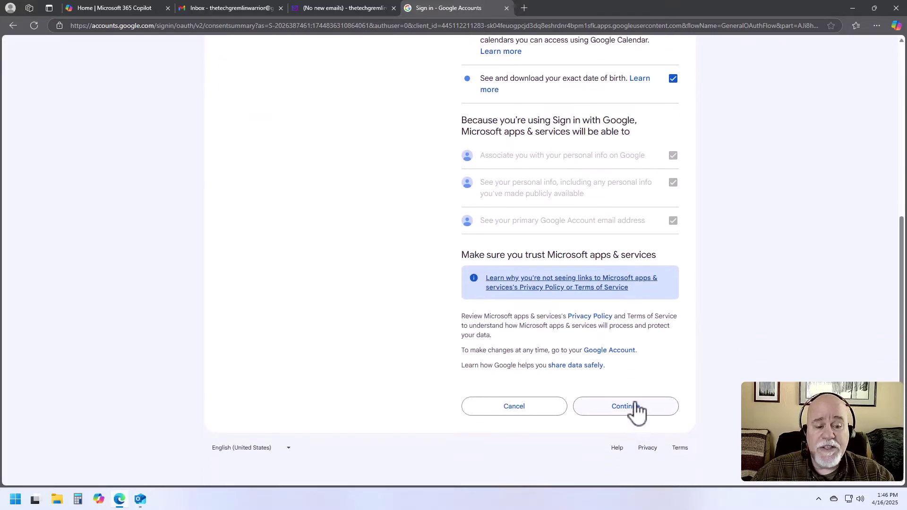
left_click(635, 411)
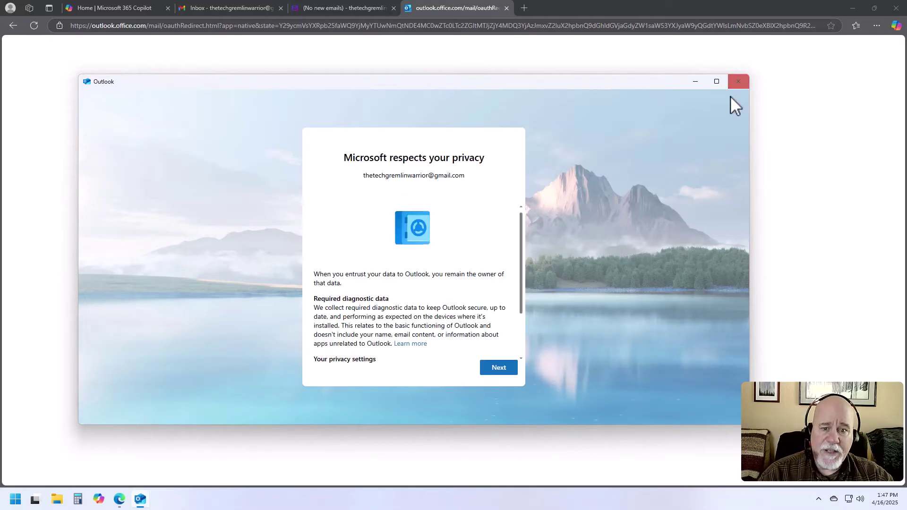
Decline optional diagnostic data, accept the privacy notices, and apply the Windows settings.
left_click(498, 368)
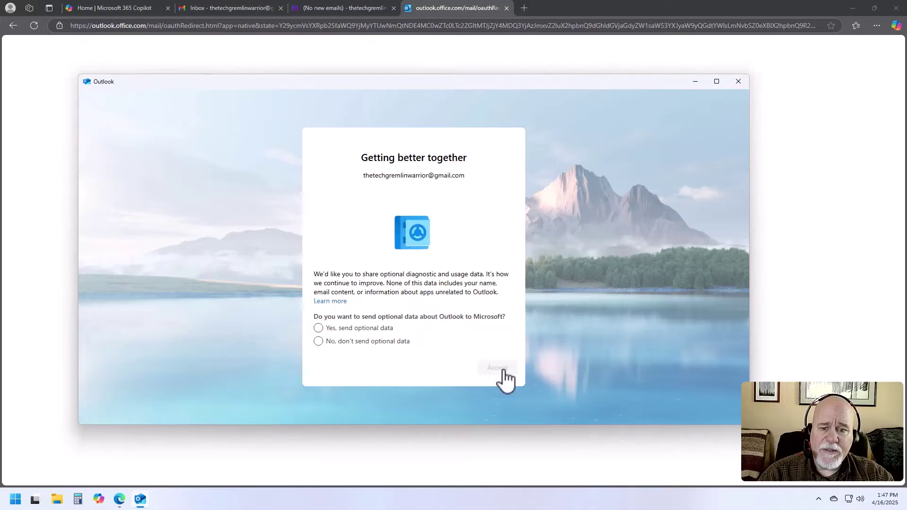
left_click(319, 341)
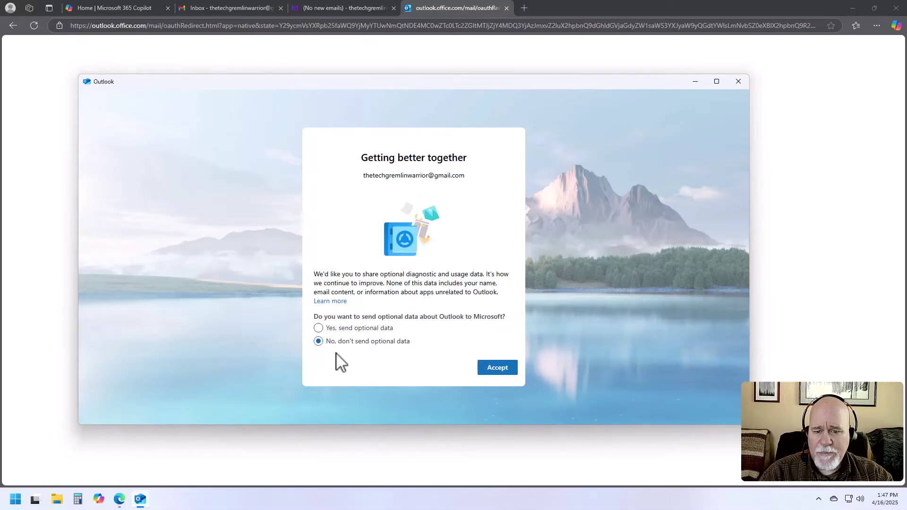
left_click(497, 368)
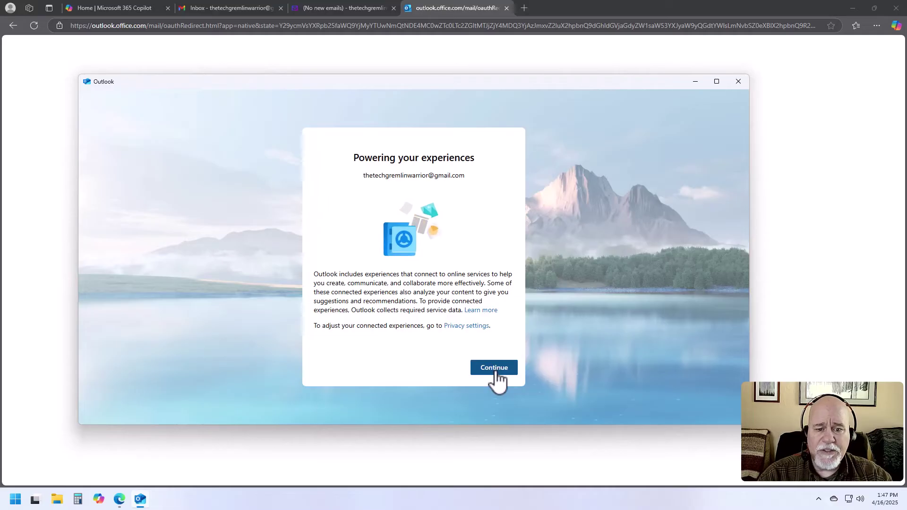
left_click(497, 376)
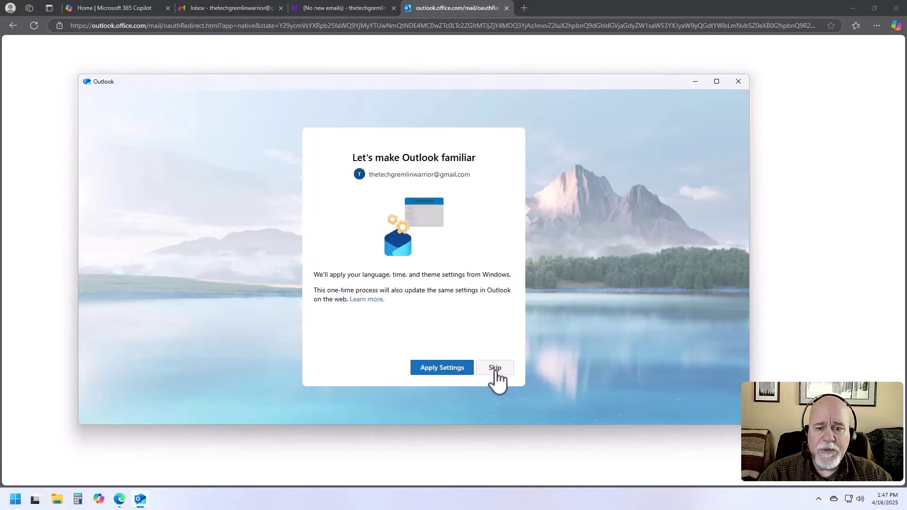
left_click(443, 371)
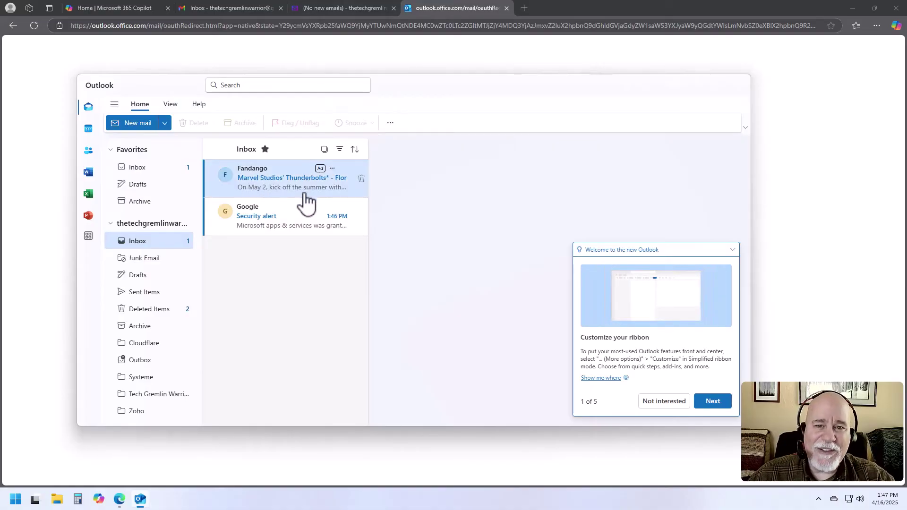
Minimize the Edge browser and maximize the Outlook window.
left_click(854, 12)
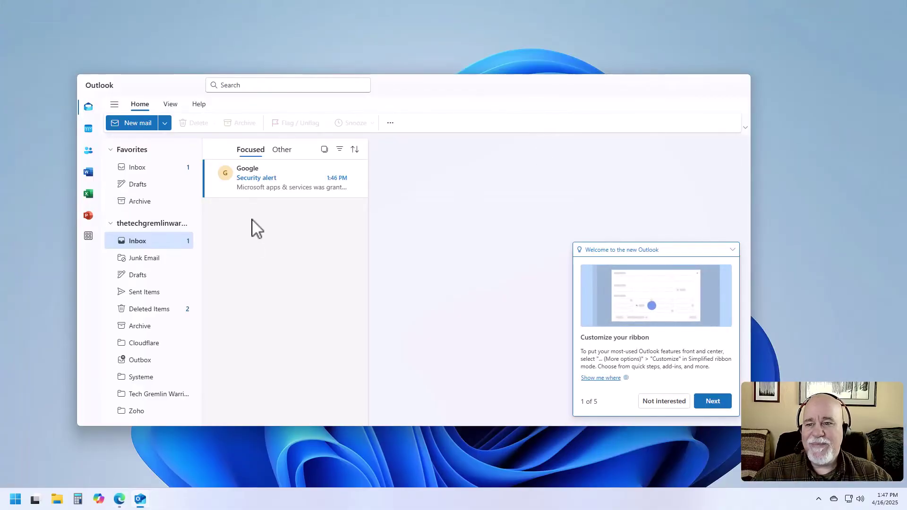
key("super+Up")
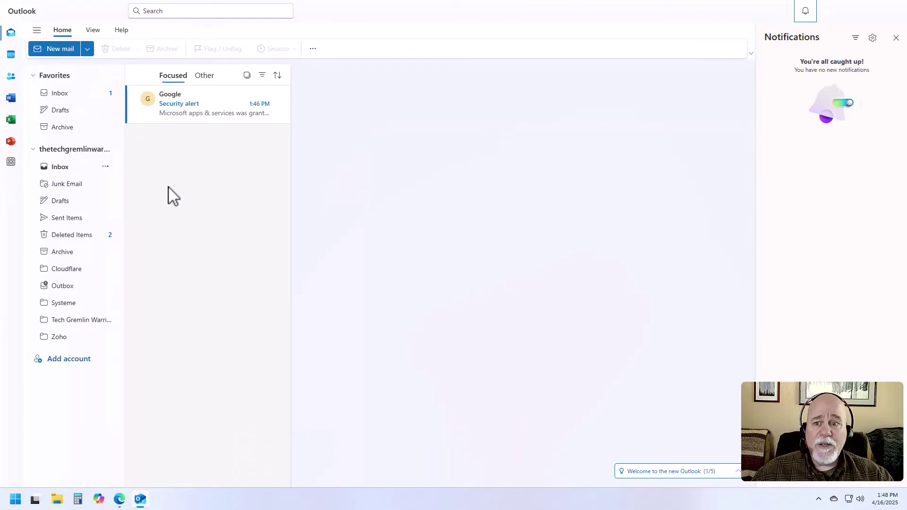
left_click(71, 166)
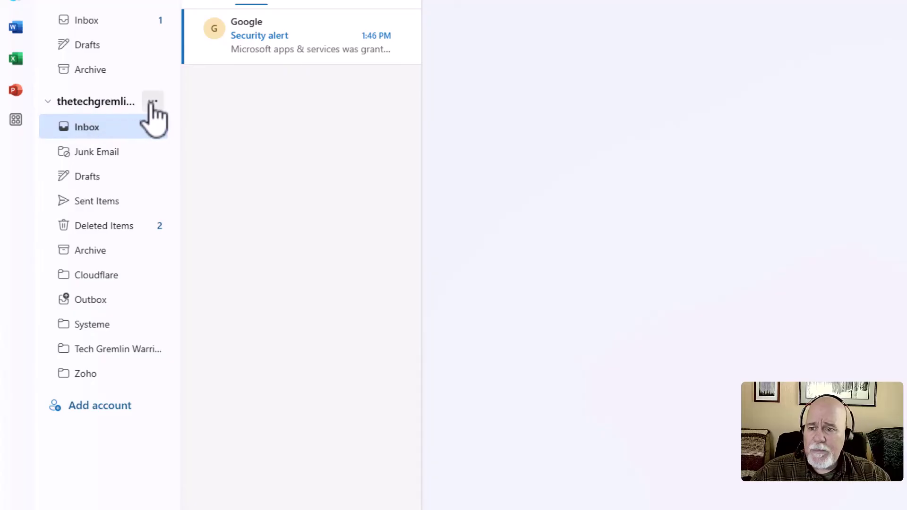
Toggle the account's folder list and look at its options menu.
left_click(133, 104)
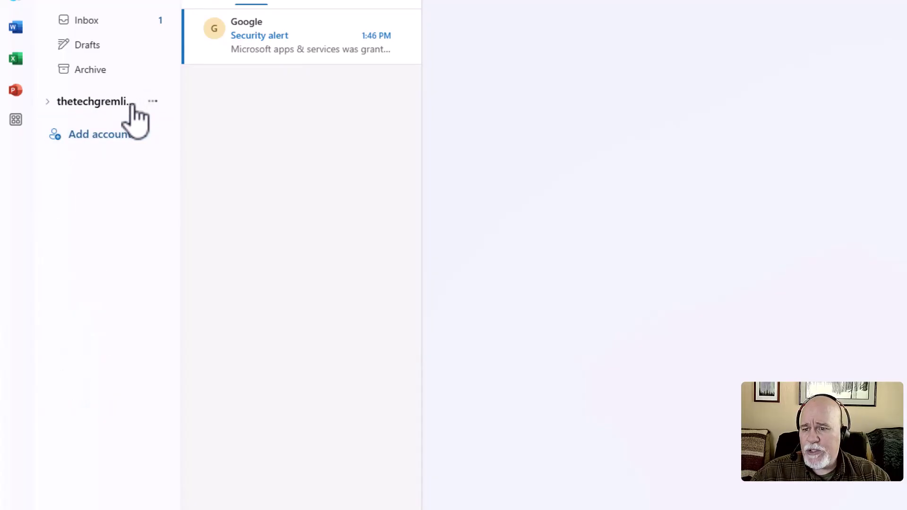
left_click(132, 103)
left_click(157, 107)
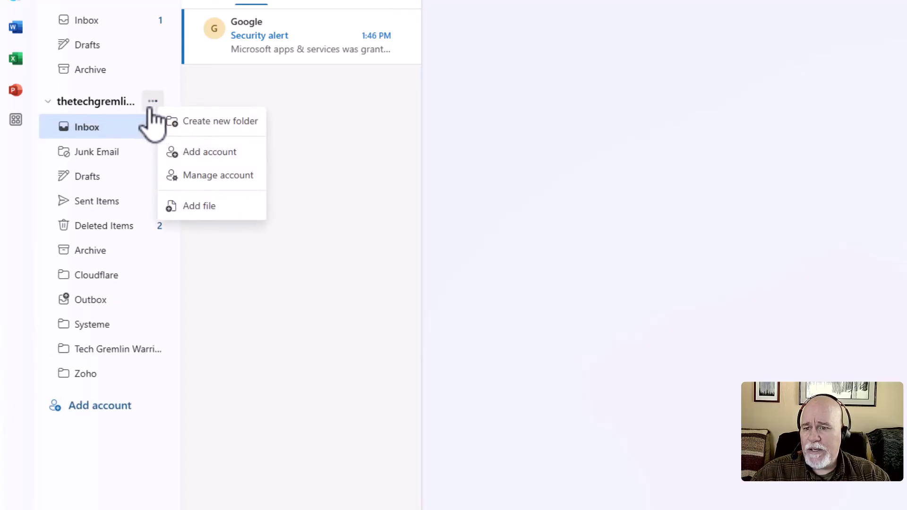
left_click(122, 103)
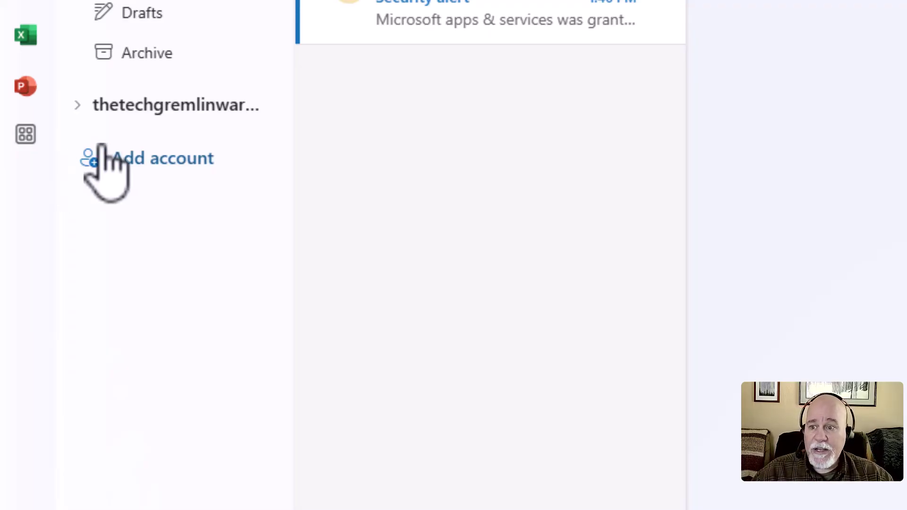
Open the Inbox, then collapse the account's folder list and the Favorites section.
left_click(77, 107)
left_click(135, 161)
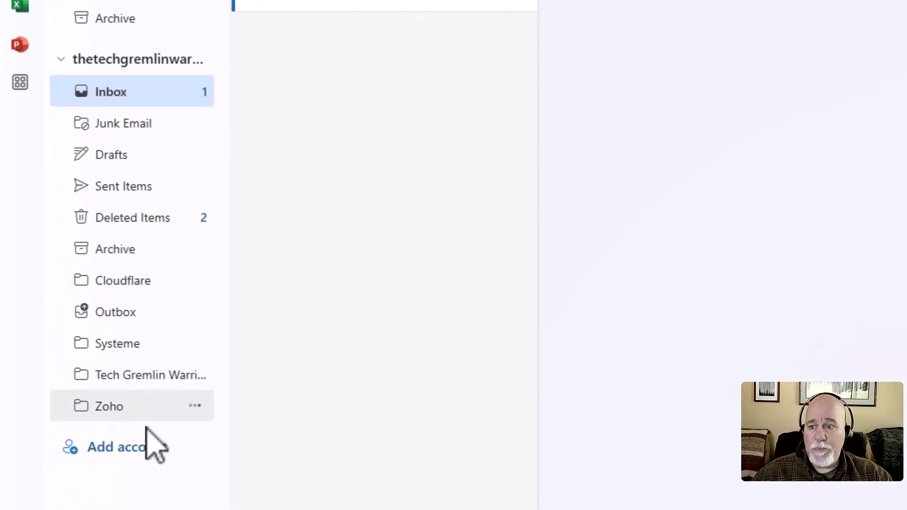
left_click(65, 59)
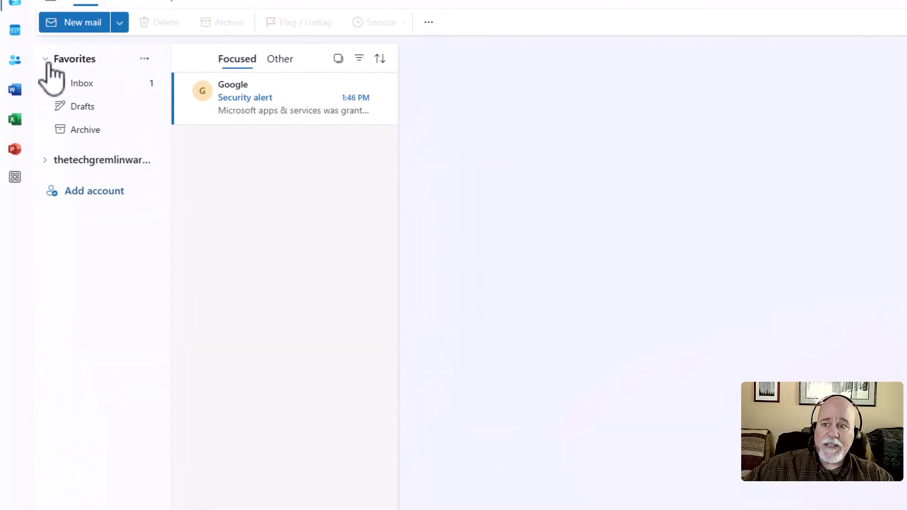
left_click(48, 63)
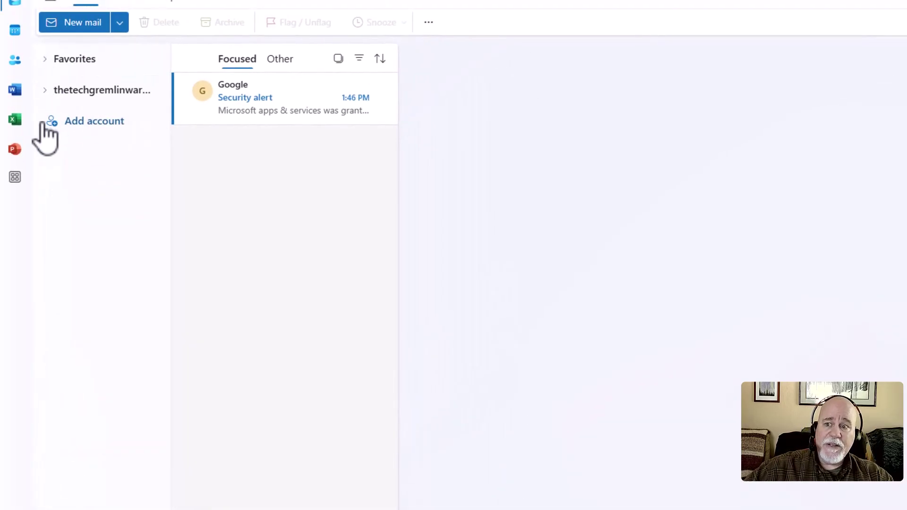